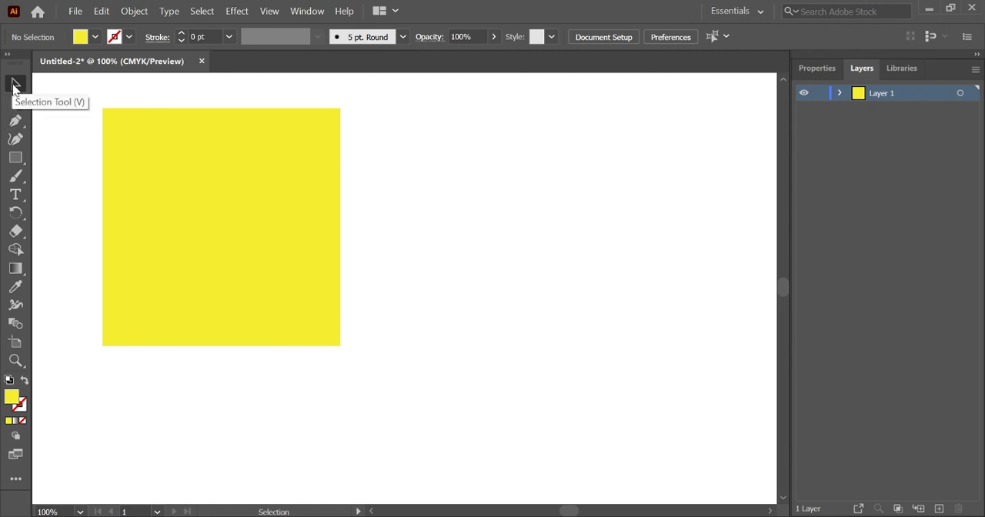
# Select the yellow square and move it horizontally to the right, clear of its original position on the artboard
pyautogui.click(14, 84)
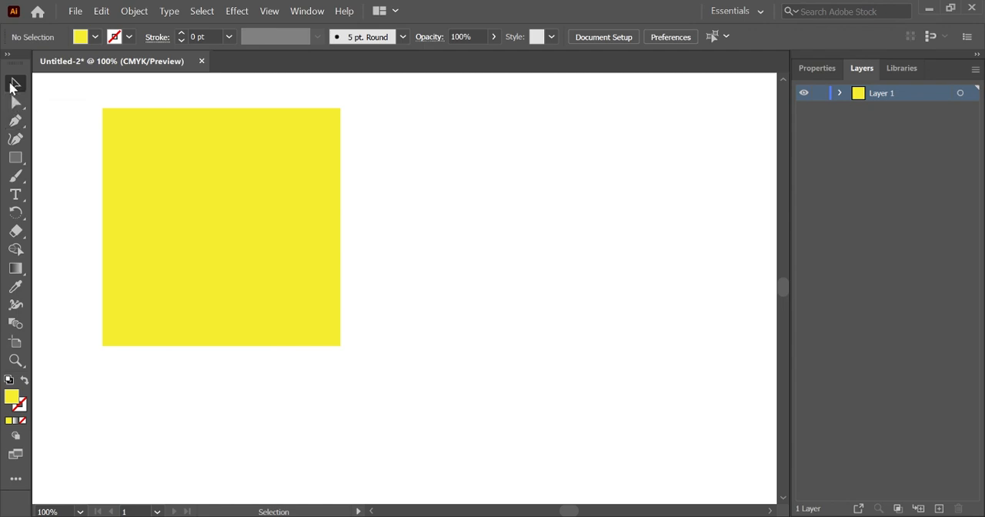
pyautogui.click(184, 180)
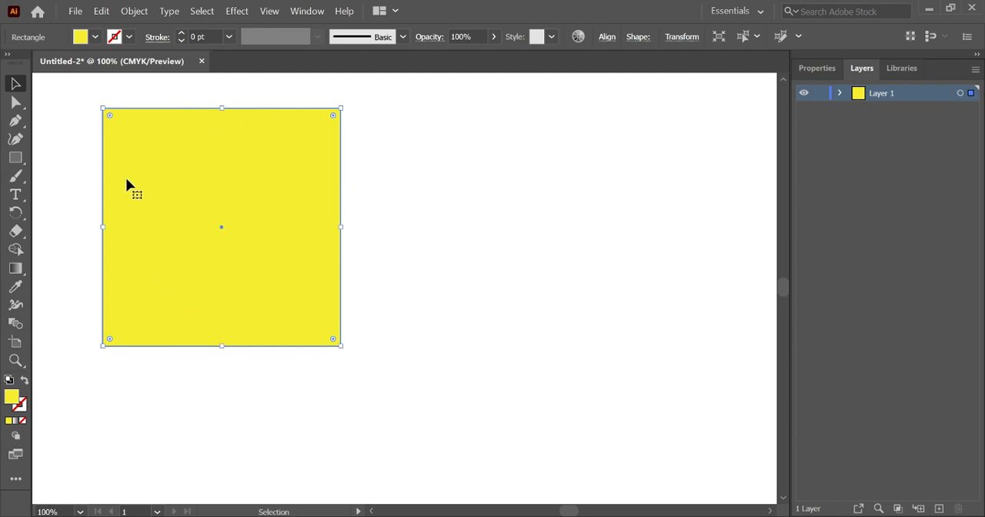
pyautogui.moveTo(141, 148); pyautogui.dragTo(464, 147)
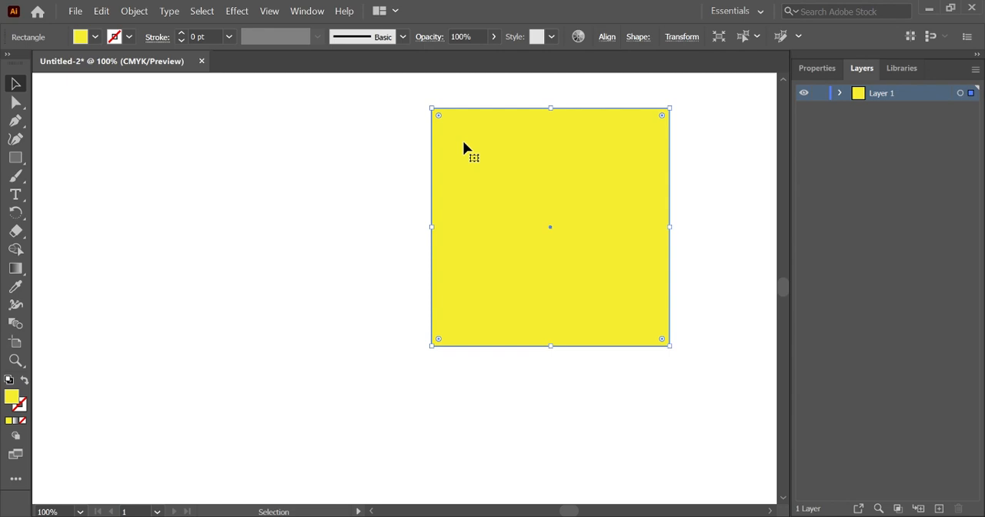
# Scale the square proportionally by its side handles, enlarging it from the left edge and shrinking it from the right edge
pyautogui.moveTo(431, 227); pyautogui.dragTo(295, 229)
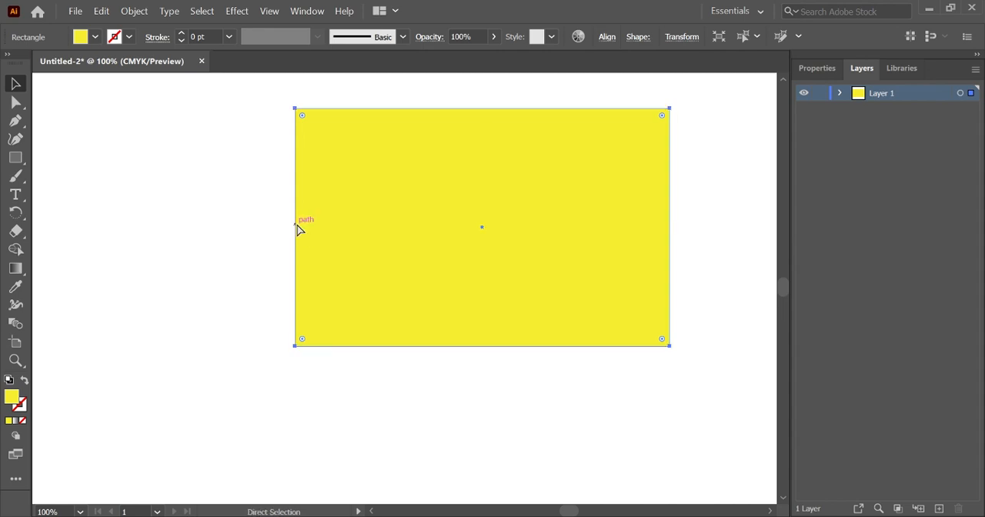
pyautogui.hotkey('ctrl', 'z')
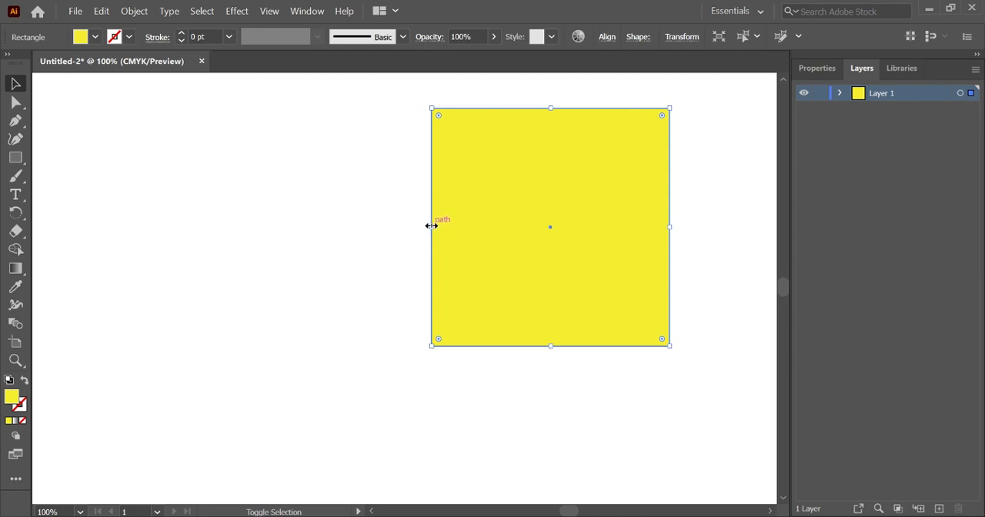
pyautogui.moveTo(431, 225); pyautogui.dragTo(380, 227)
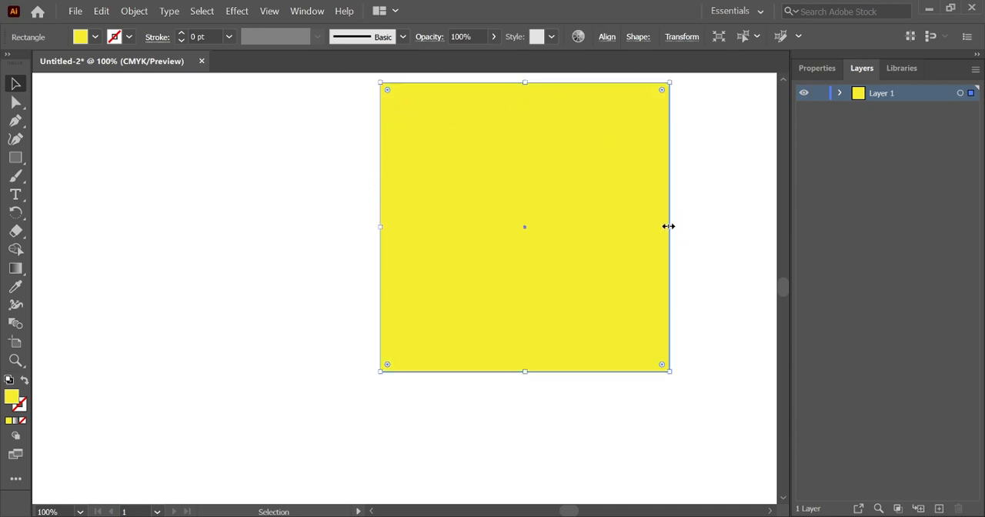
pyautogui.moveTo(666, 223); pyautogui.dragTo(595, 225)
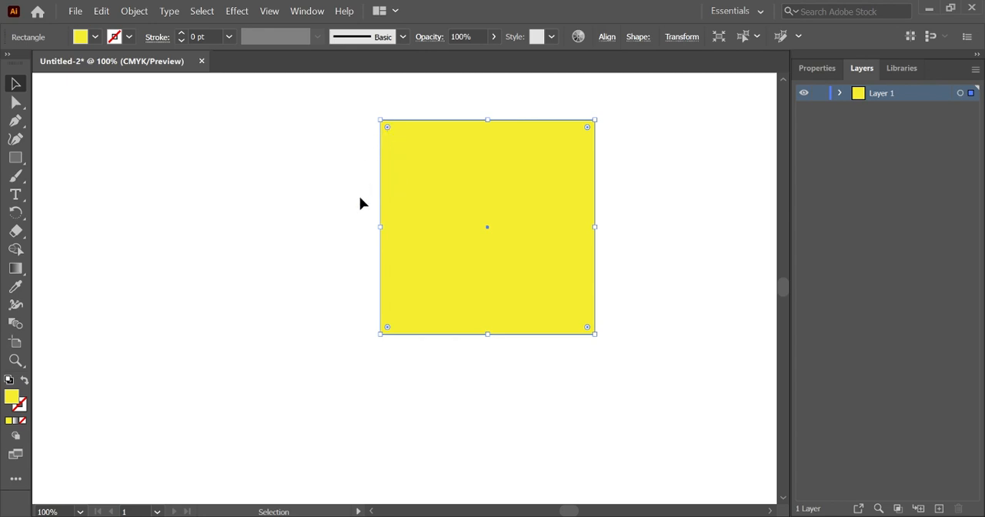
# Try rounding the square's corners, first the upper-left corner alone and then the others, and undo the rounding
pyautogui.scroll(1, 352, 187)
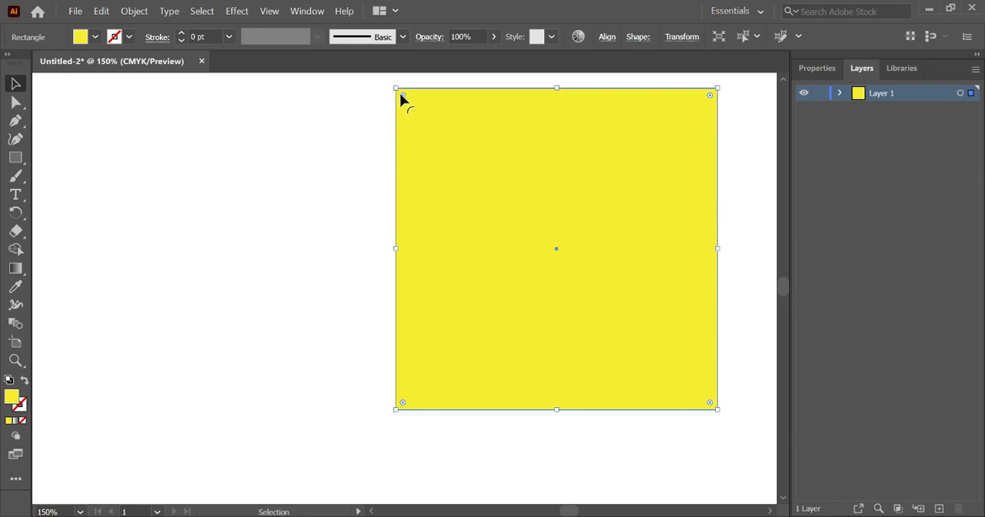
pyautogui.moveTo(402, 96); pyautogui.dragTo(580, 336)
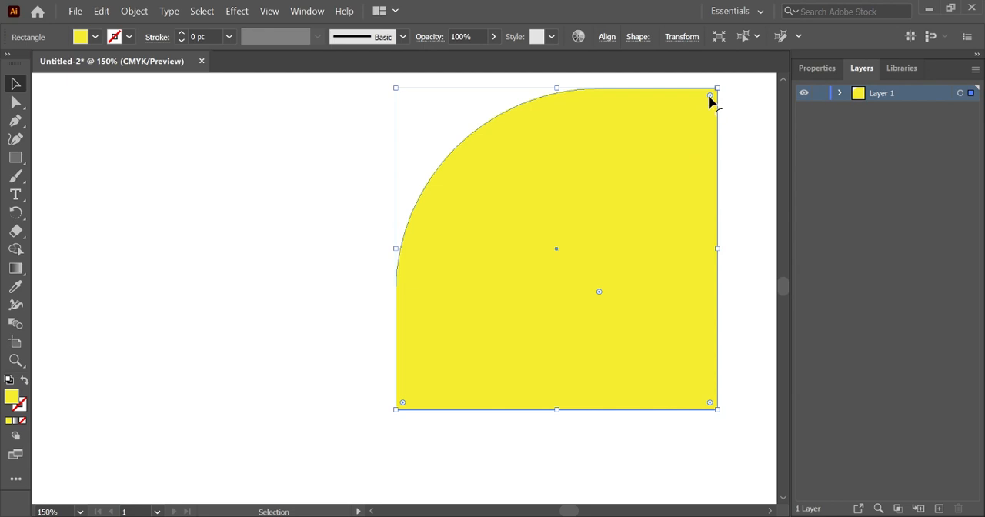
pyautogui.moveTo(709, 100); pyautogui.dragTo(357, 261)
pyautogui.click(356, 261)
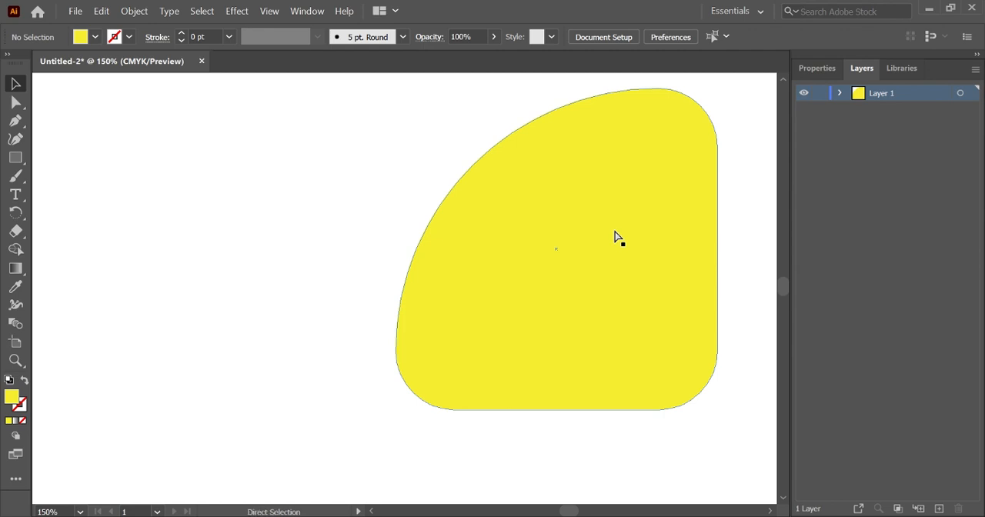
pyautogui.hotkey('ctrl', 'z')
pyautogui.hotkey('ctrl', 'z')
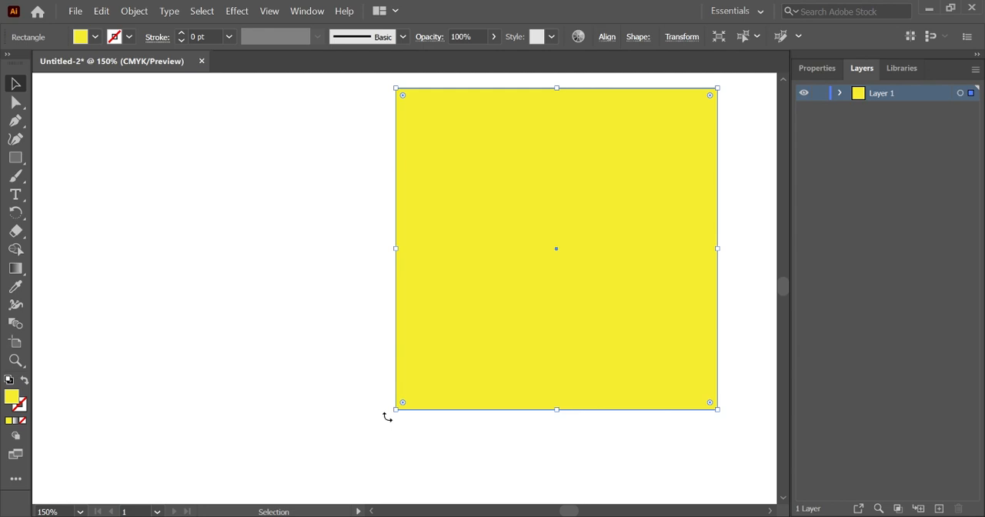
# Rotate the square counter-clockwise and place a copy to its left, offset about 218 pt horizontally and 14 pt vertically
pyautogui.moveTo(387, 416); pyautogui.dragTo(475, 450)
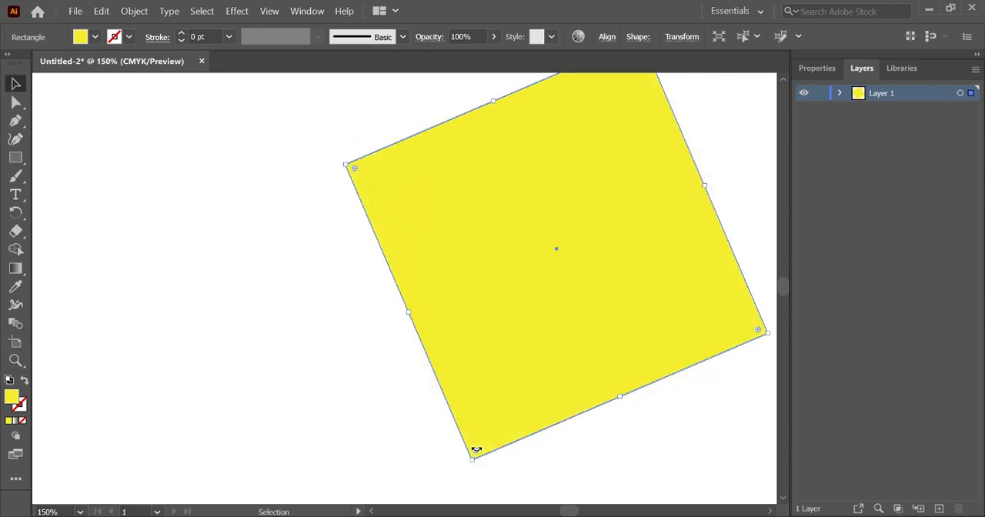
pyautogui.hotkey('ctrl', '1')
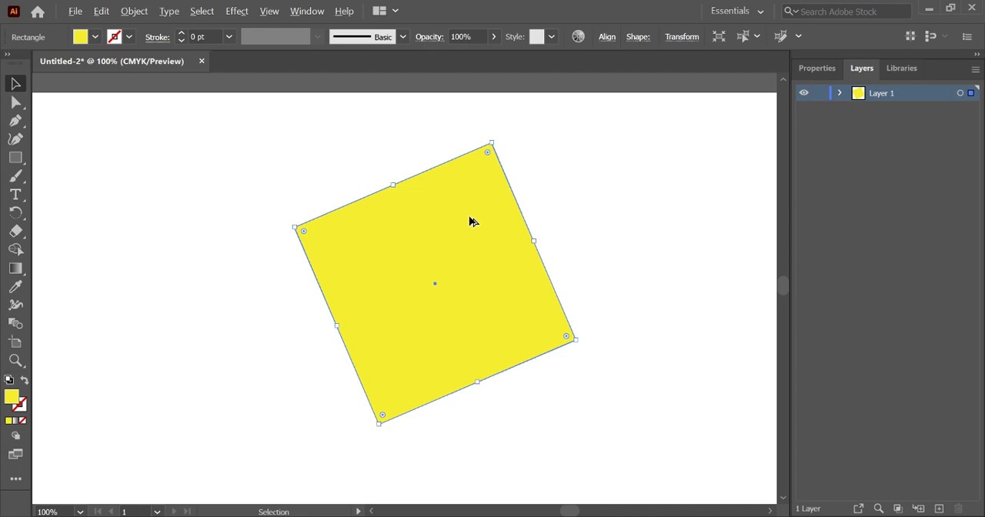
pyautogui.moveTo(462, 220); pyautogui.dragTo(226, 238)
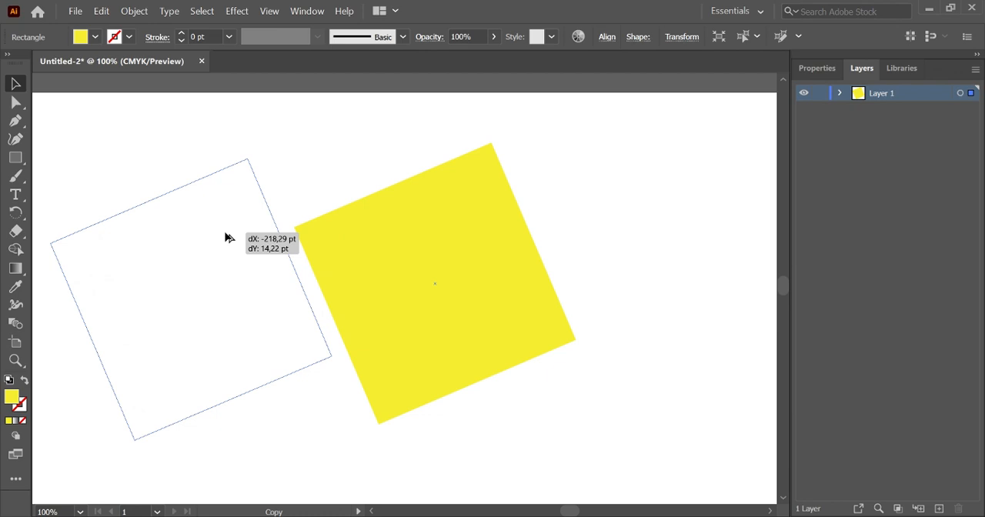
pyautogui.moveTo(226, 238); pyautogui.dragTo(226, 238)
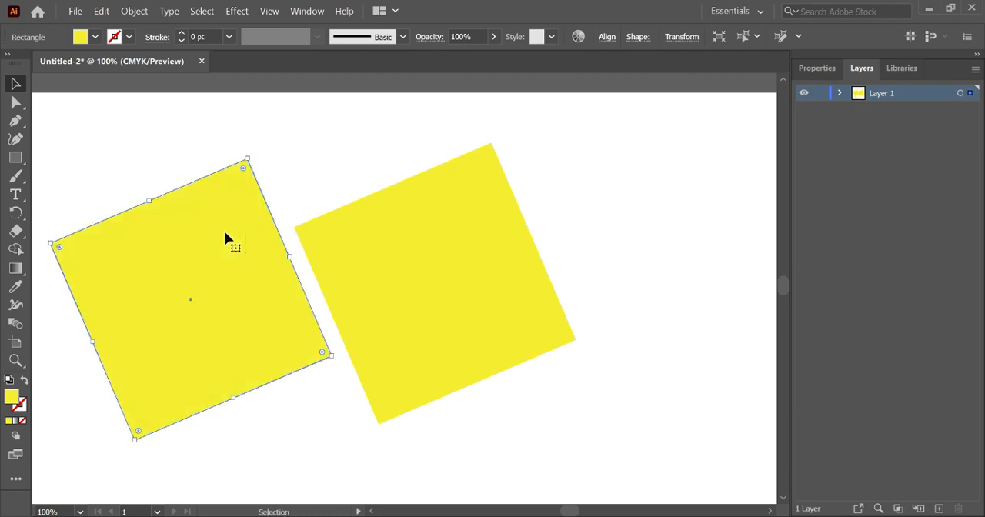
pyautogui.click(654, 243)
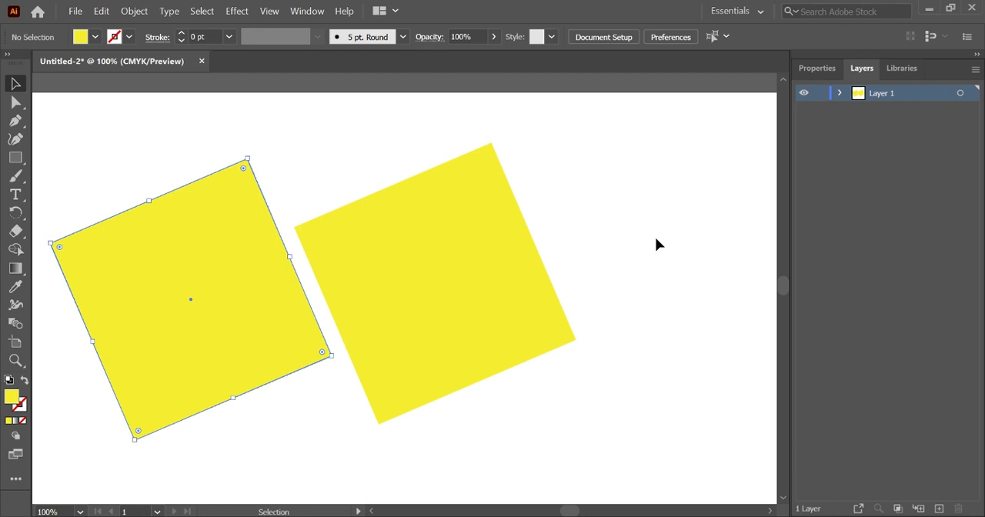
pyautogui.click(469, 274)
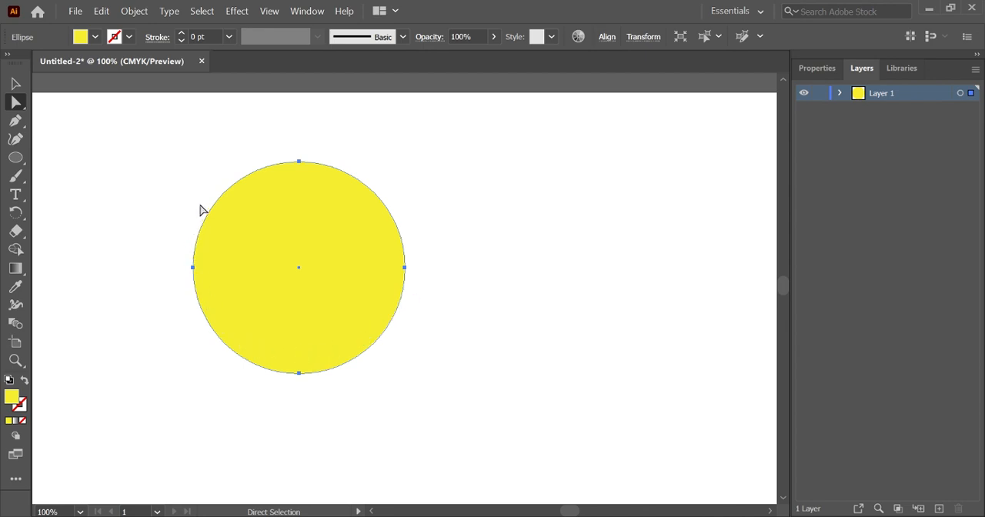
# Stretch the yellow circle by pulling its right anchor point outward with Direct Selection, and tilt that anchor's direction handle diagonally
pyautogui.click(405, 267)
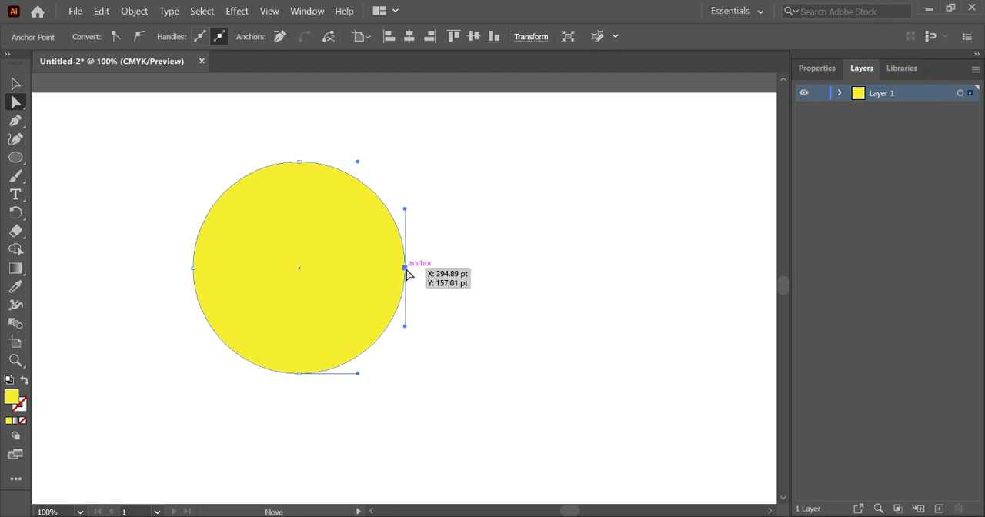
pyautogui.moveTo(405, 267); pyautogui.dragTo(505, 267)
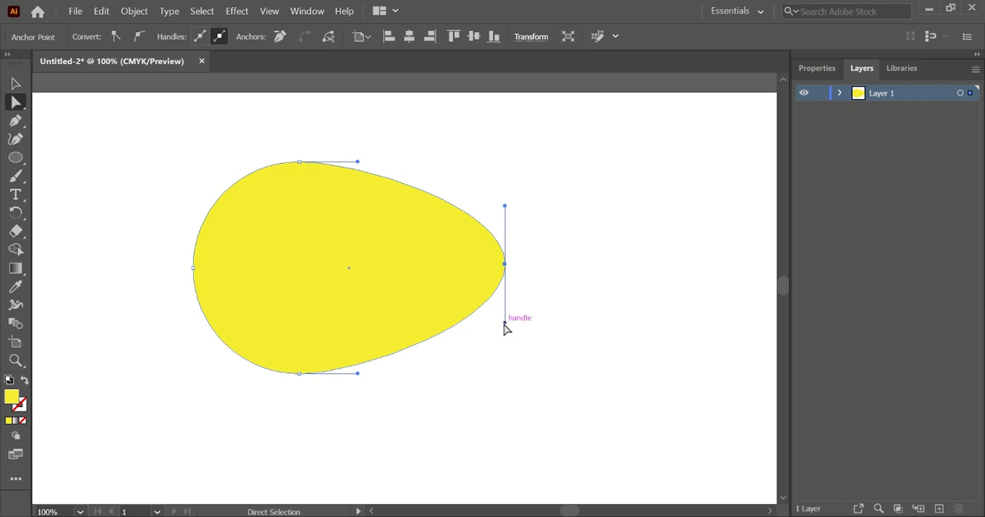
pyautogui.moveTo(504, 323); pyautogui.dragTo(570, 326)
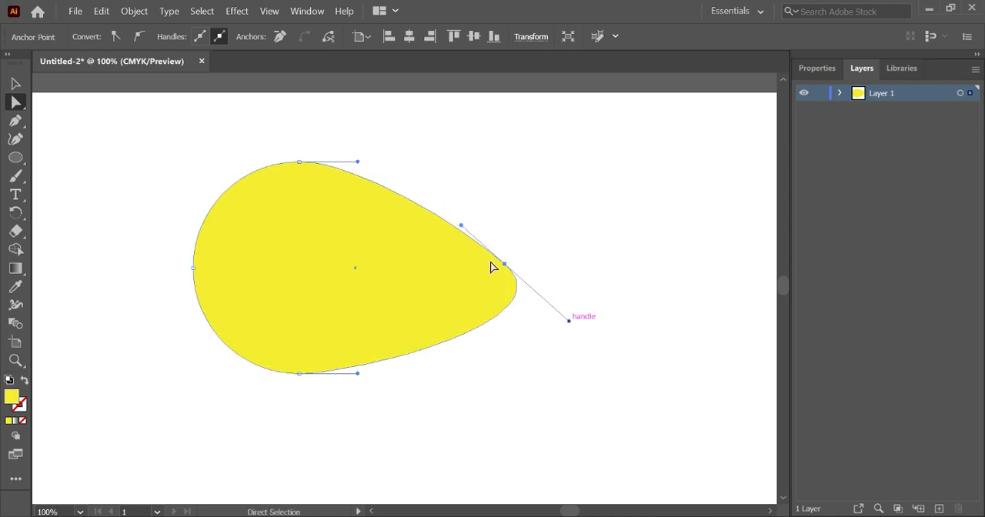
pyautogui.moveTo(464, 231)
pyautogui.mouseDown()
pyautogui.moveTo(495, 205)
pyautogui.moveTo(461, 228)
pyautogui.mouseUp()
pyautogui.click(462, 254)
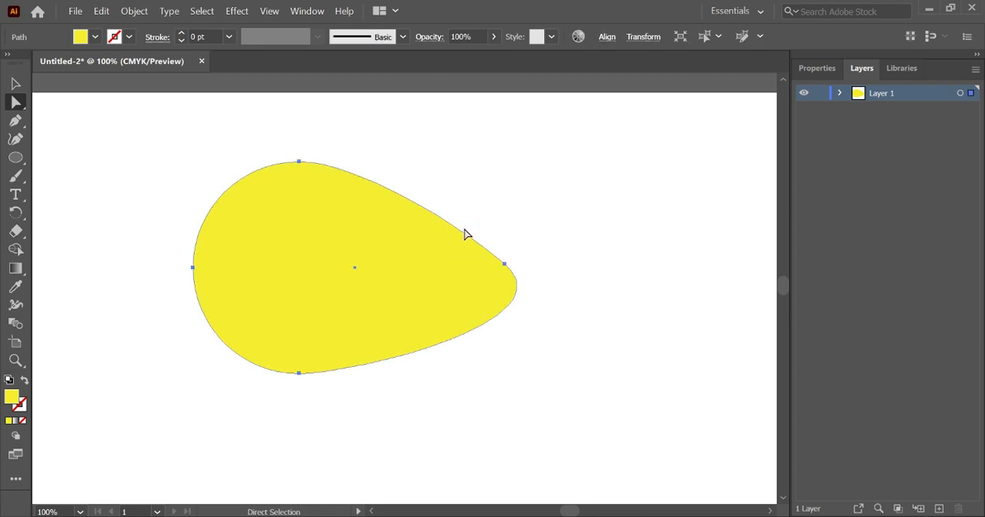
# Reshape the left side of the path by tilting the direction handles of its top and left anchor points
pyautogui.click(298, 163)
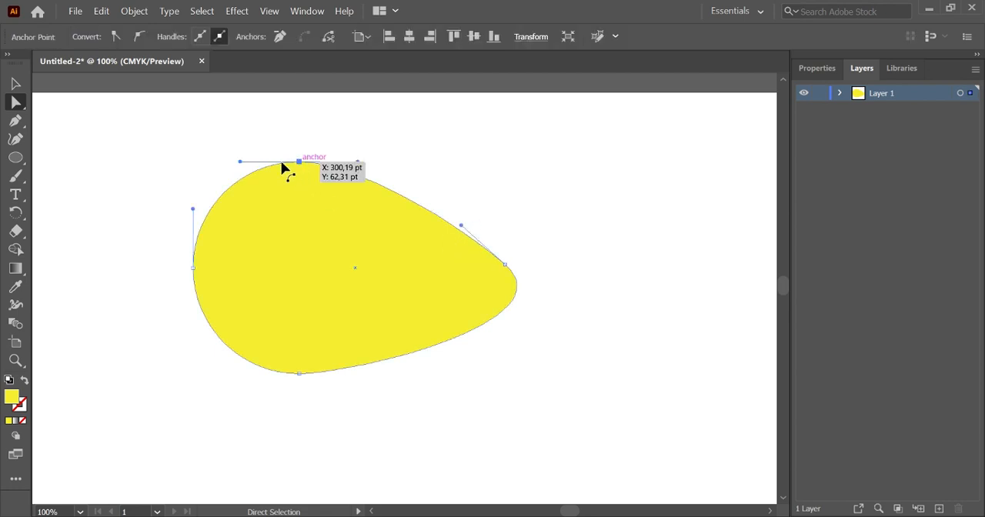
pyautogui.moveTo(240, 163); pyautogui.dragTo(236, 198)
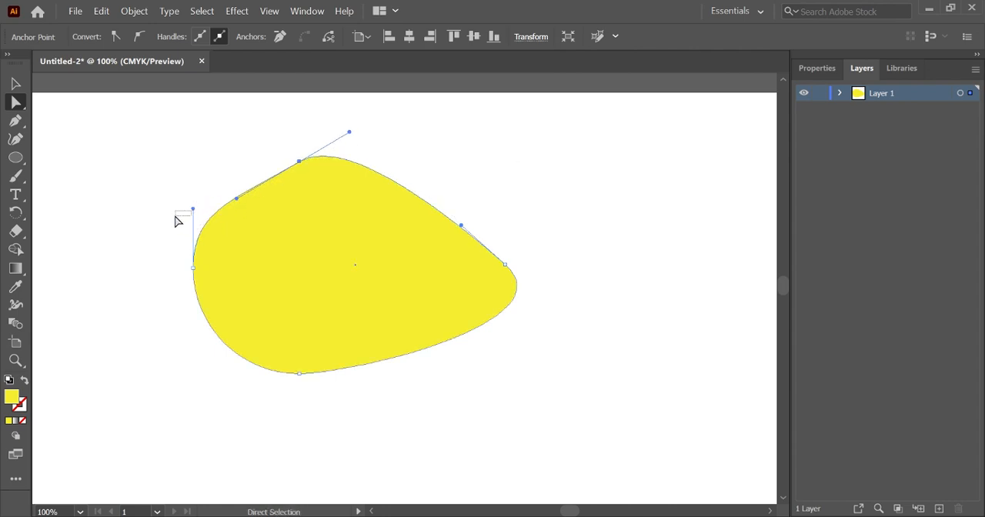
pyautogui.moveTo(162, 209); pyautogui.dragTo(191, 222)
pyautogui.click(225, 267)
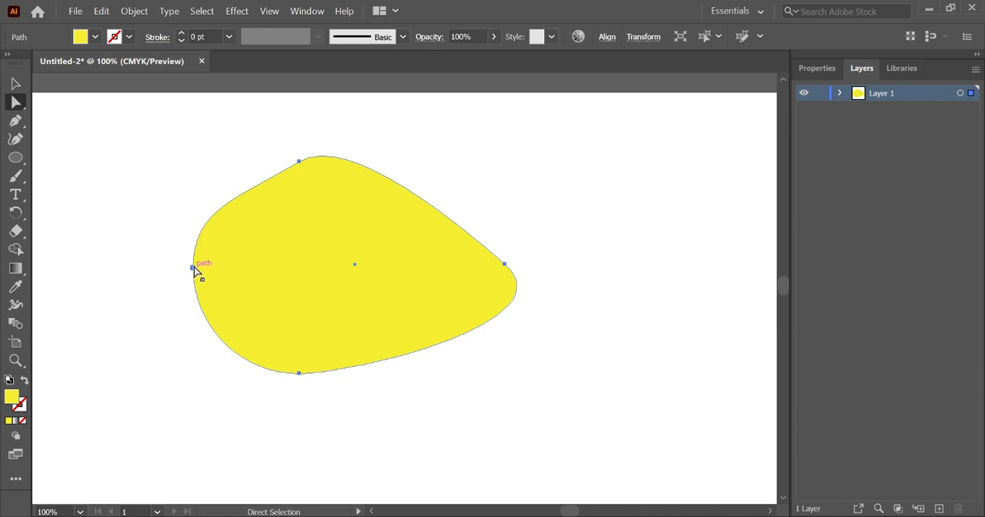
pyautogui.click(193, 268)
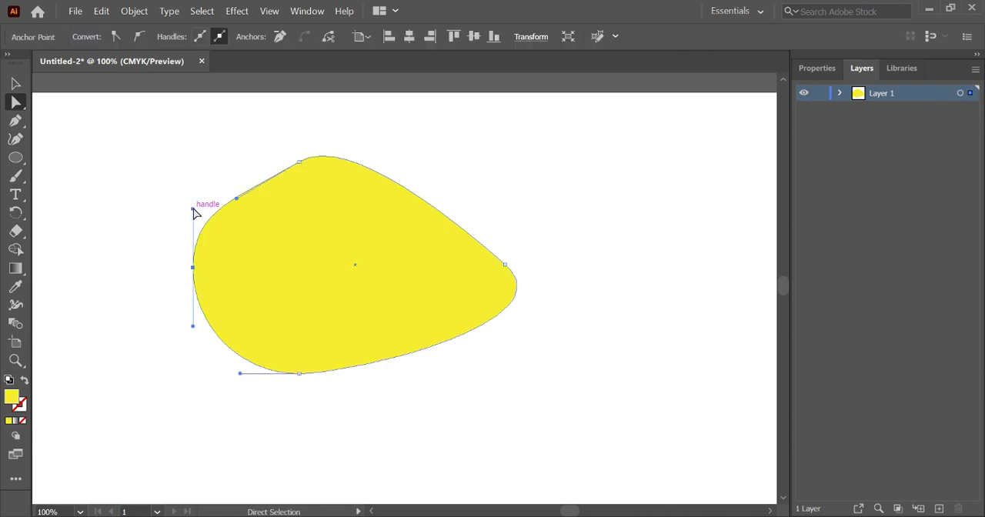
pyautogui.moveTo(192, 209); pyautogui.dragTo(109, 236)
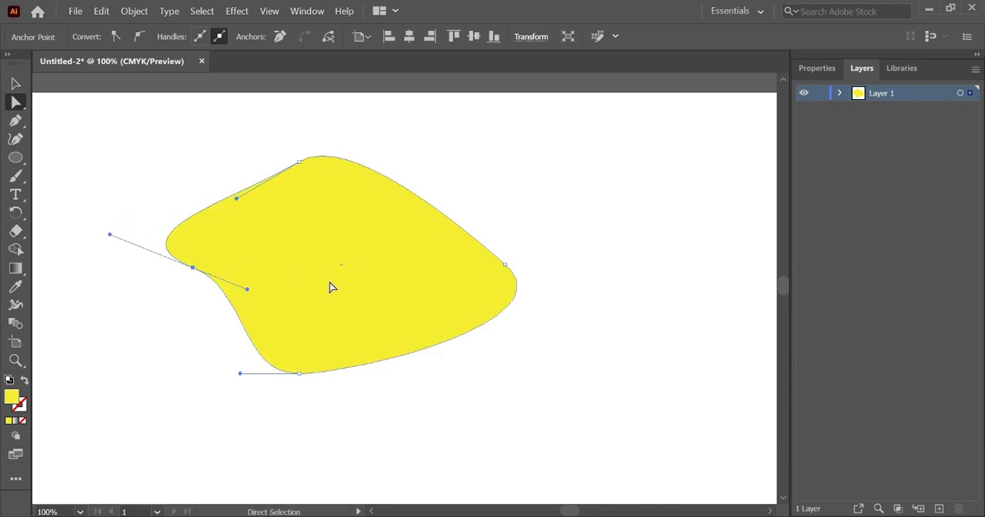